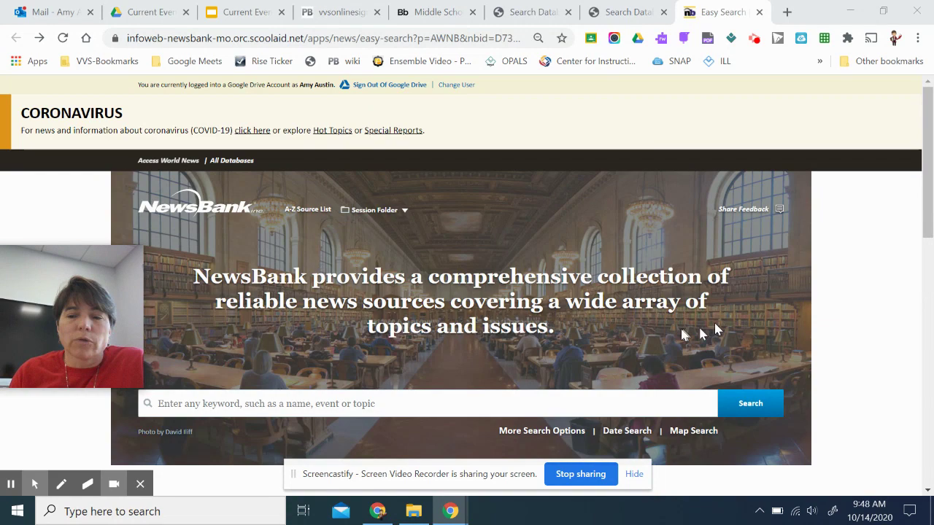
# Step: Scroll down the NewsBank home page to reveal Suggested Topics and the Quick Links buttons
pyautogui.moveTo(930, 134); pyautogui.dragTo(929, 320)
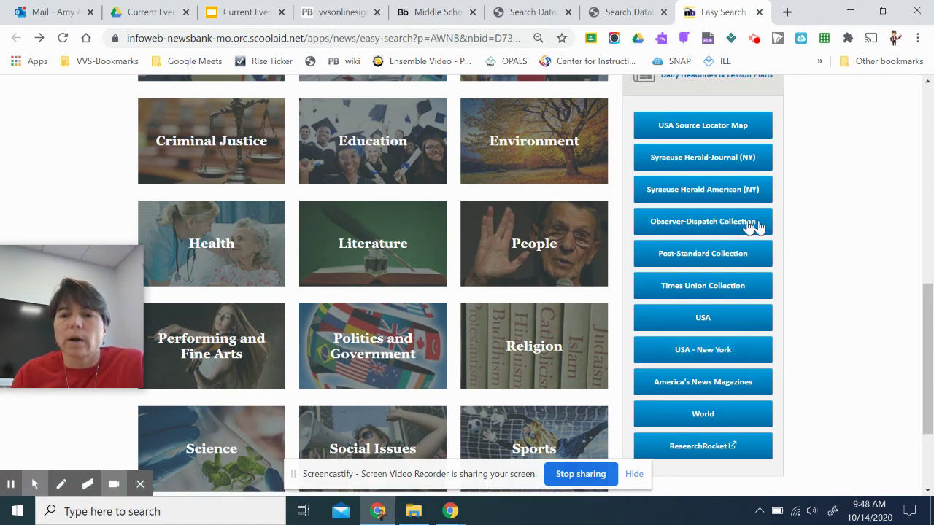
# Step: Open the Observer-Dispatch Collection from Quick Links and scroll to its three sources
pyautogui.click(701, 224)
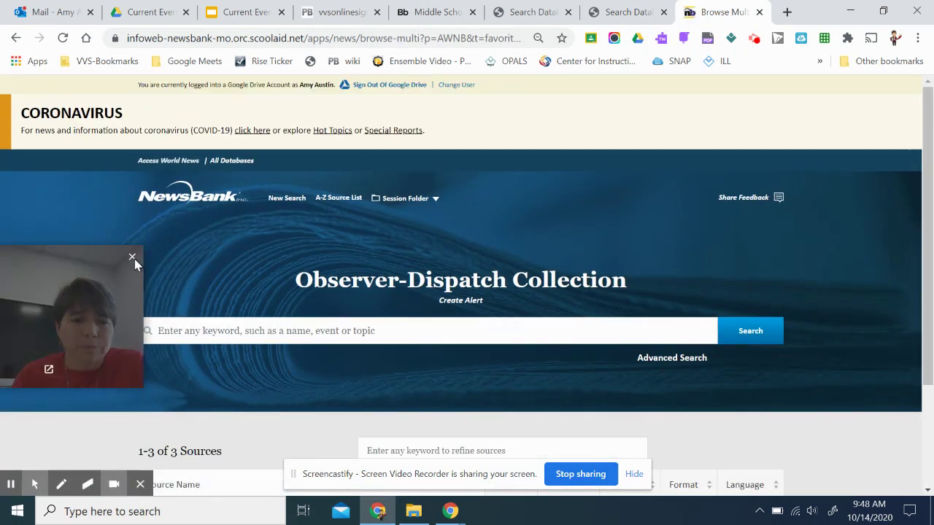
pyautogui.moveTo(124, 293); pyautogui.dragTo(114, 201)
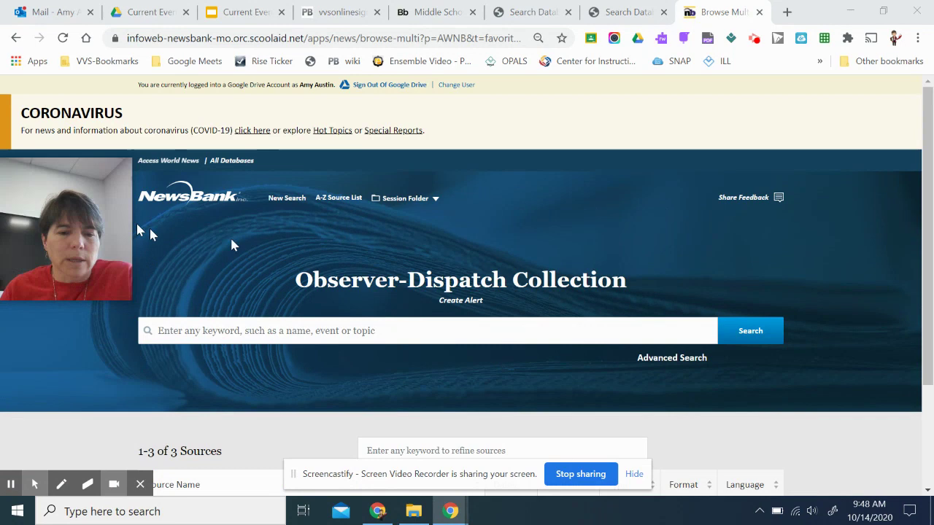
pyautogui.moveTo(927, 175); pyautogui.dragTo(930, 281)
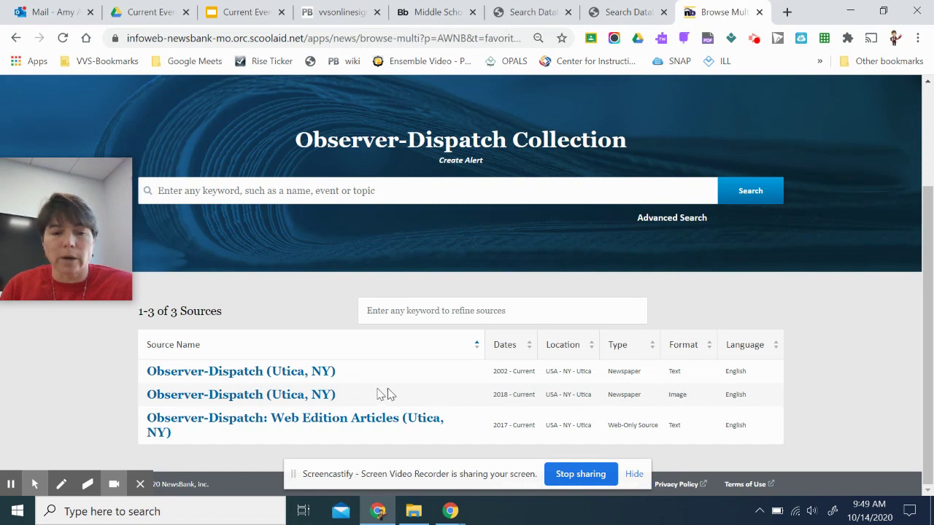
# Step: Open the Observer-Dispatch (Utica, NY) image edition and scroll to View Recent Issues
pyautogui.click(247, 398)
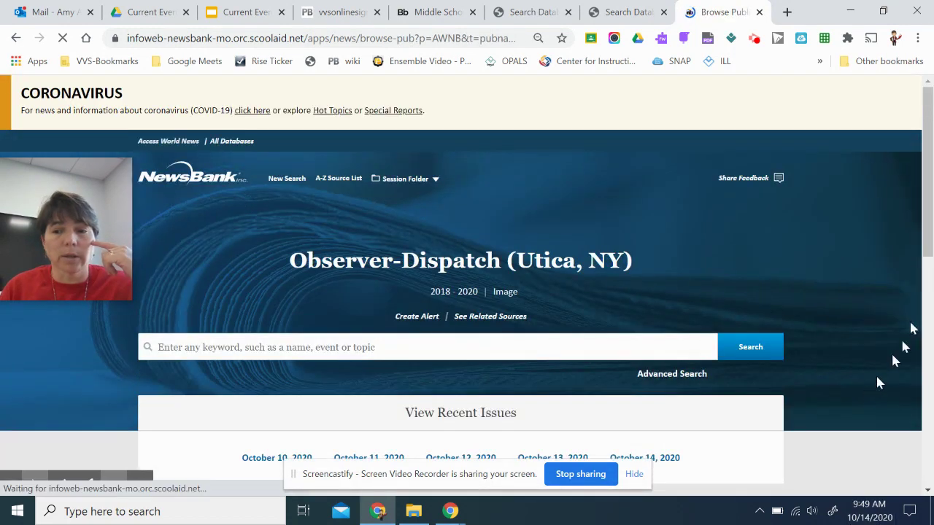
pyautogui.scroll(-2, 928, 207)
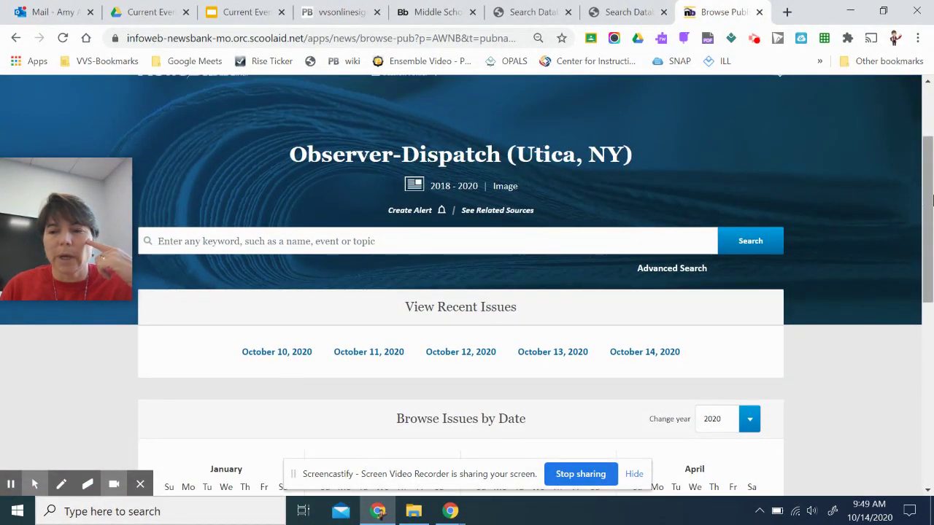
pyautogui.scroll(-2, 931, 199)
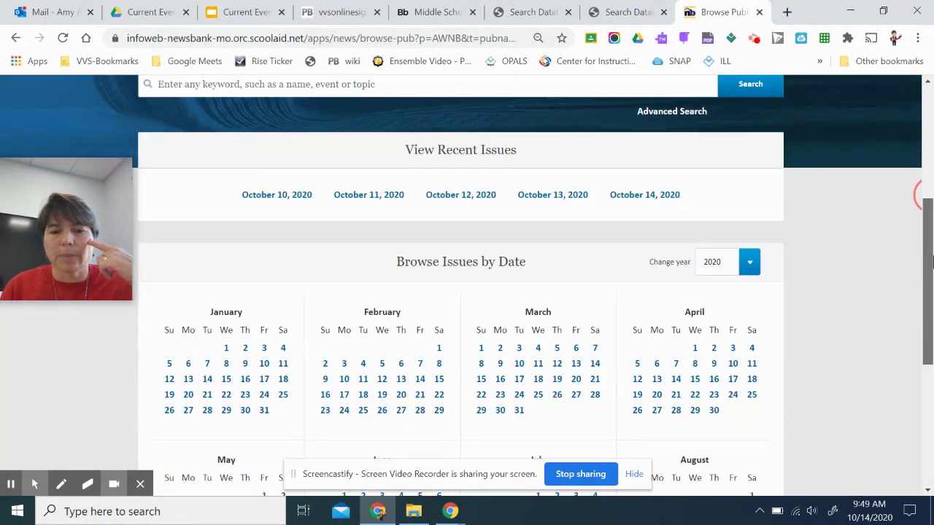
# Step: Open the October 14, 2020 issue and pan the front page to the Utica Zoo story
pyautogui.click(643, 197)
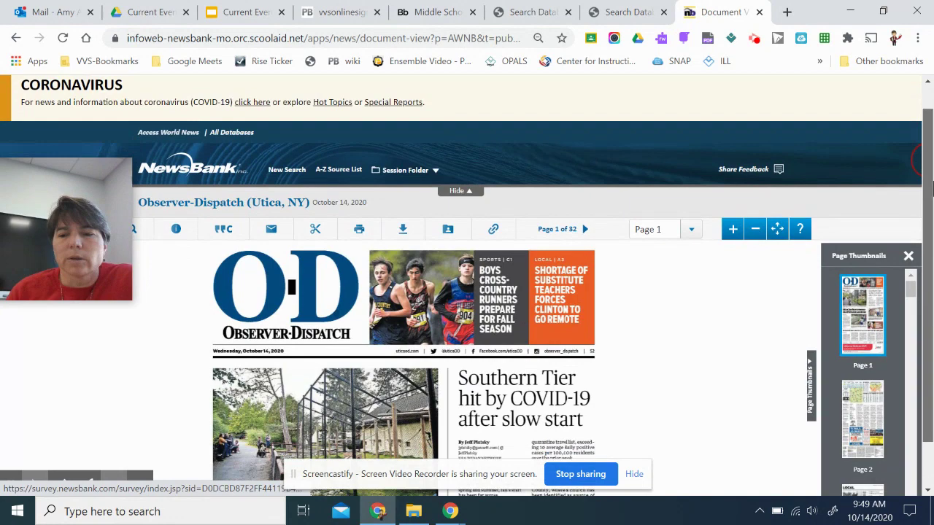
pyautogui.moveTo(929, 162); pyautogui.dragTo(931, 232)
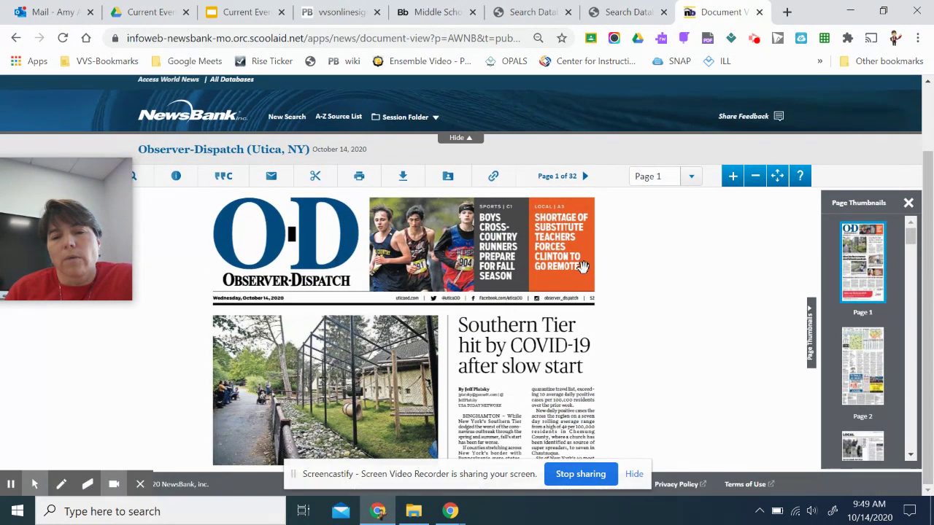
pyautogui.moveTo(490, 363); pyautogui.dragTo(514, 237)
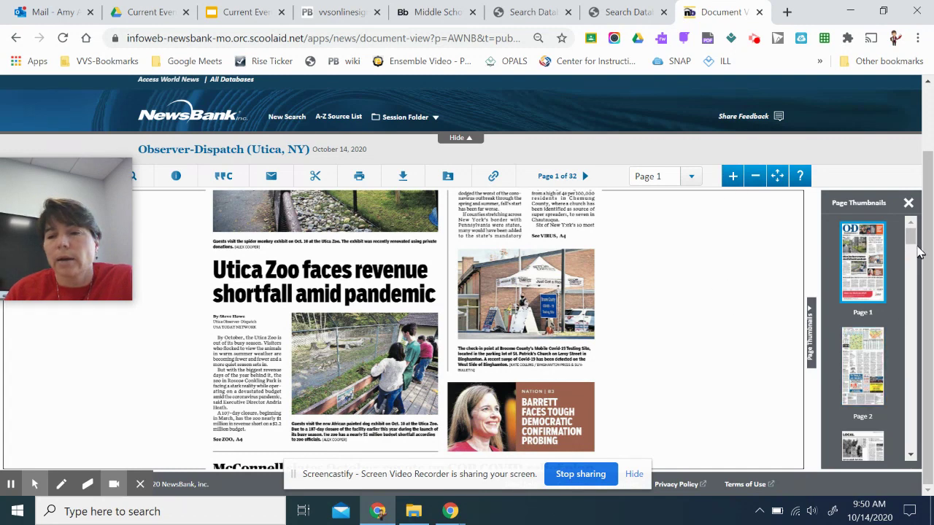
# Step: Jump to page 3, the LOCAL section, of the issue
pyautogui.moveTo(912, 241); pyautogui.dragTo(913, 253)
pyautogui.click(873, 253)
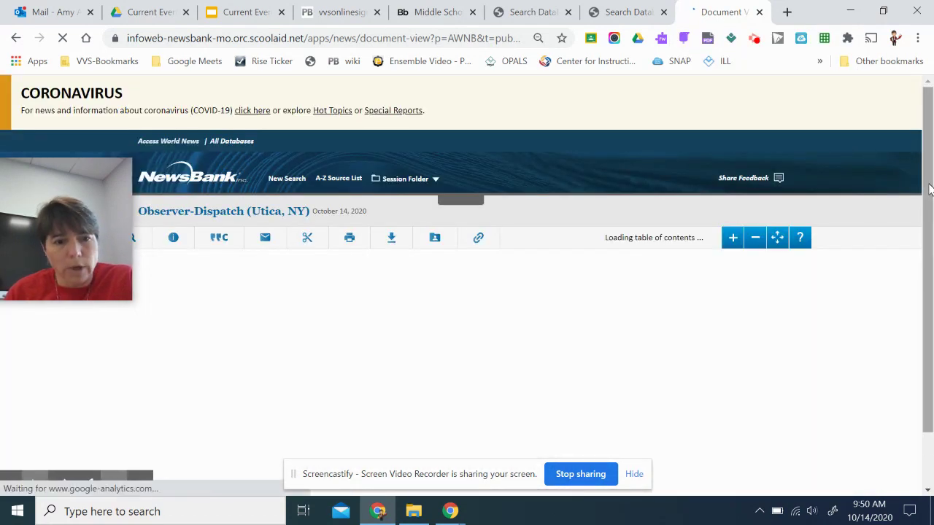
pyautogui.moveTo(929, 190); pyautogui.dragTo(931, 222)
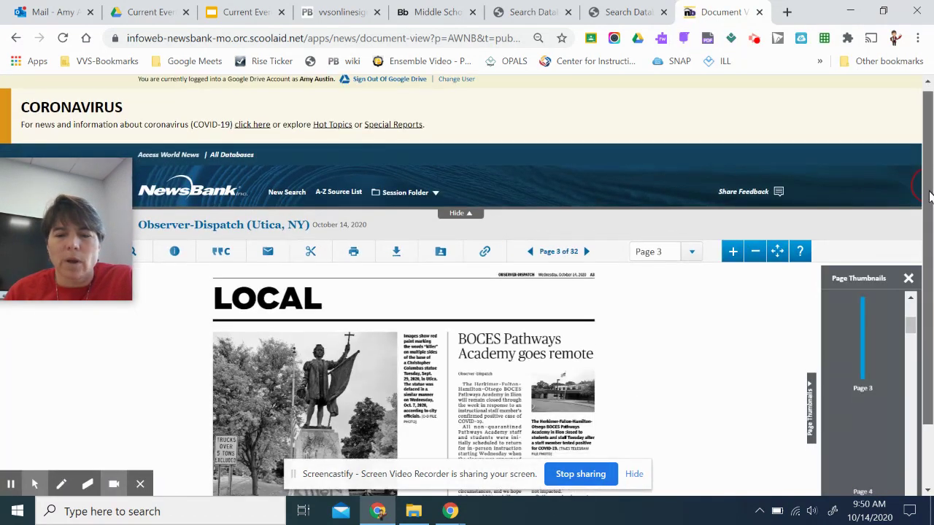
pyautogui.scroll(-1, 930, 223)
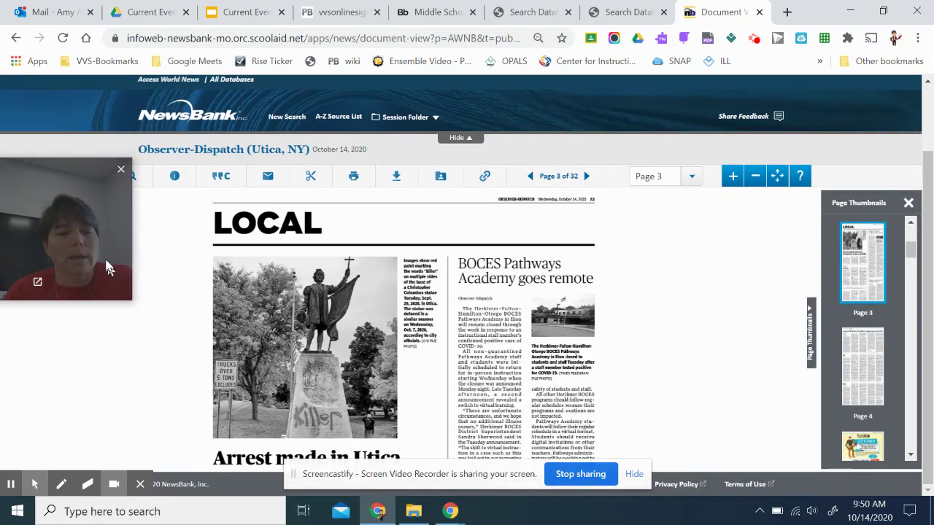
pyautogui.moveTo(105, 258); pyautogui.dragTo(118, 323)
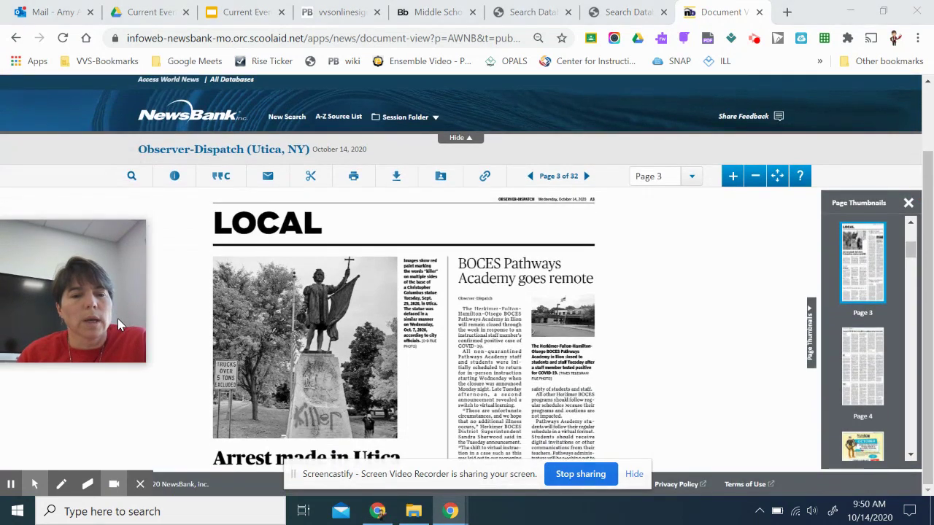
# Step: Generate the MLA citation for page 3, then bring up the page's e-mail form
pyautogui.click(223, 179)
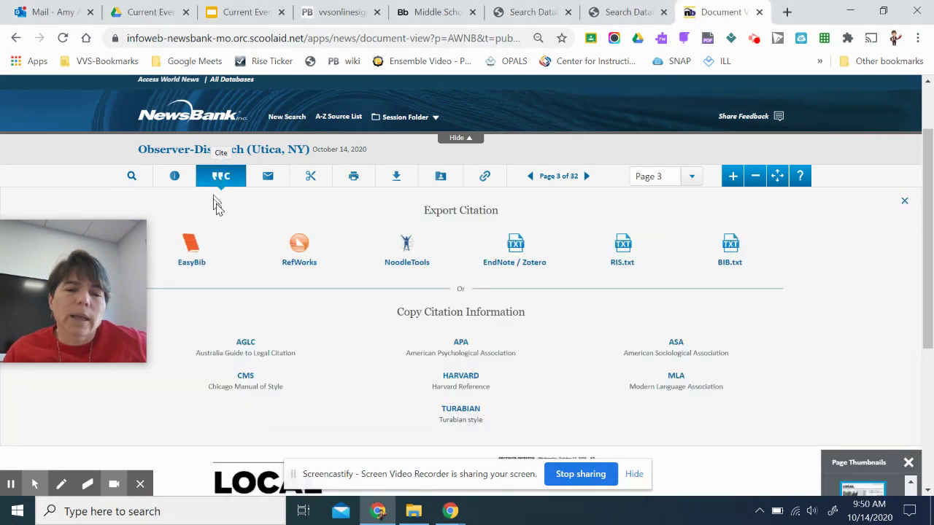
pyautogui.moveTo(930, 283); pyautogui.dragTo(929, 407)
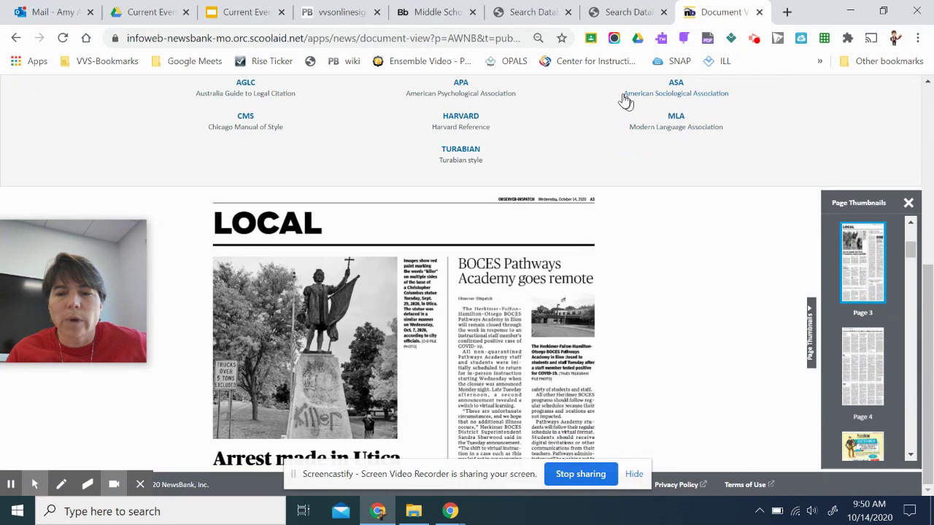
pyautogui.scroll(2, 679, 124)
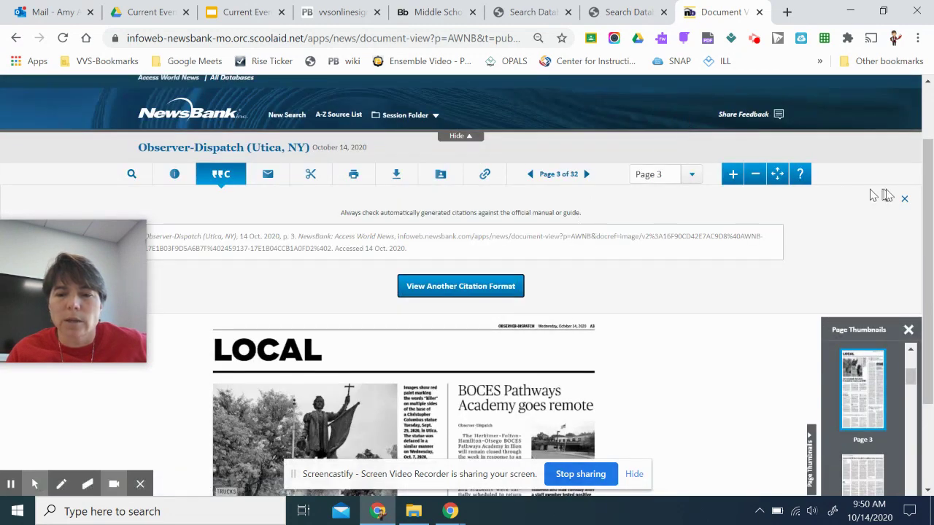
pyautogui.moveTo(132, 244)
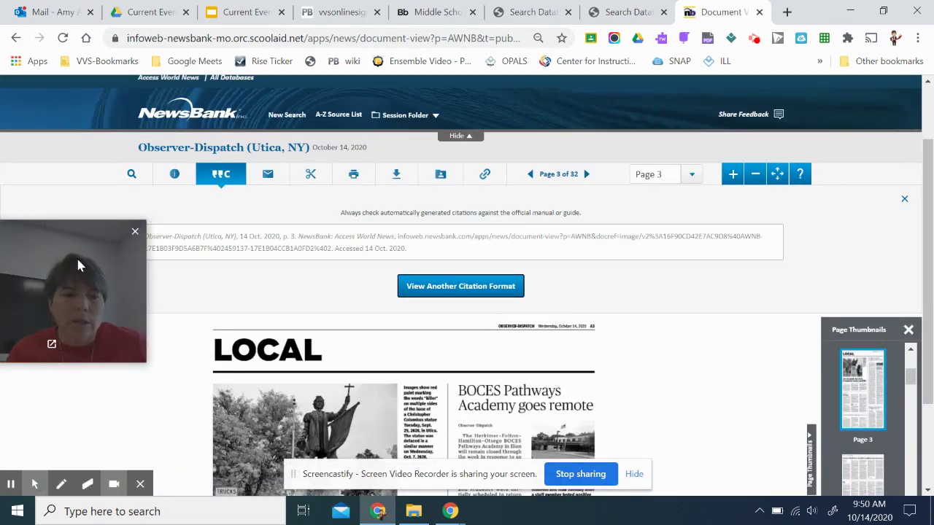
pyautogui.moveTo(79, 265); pyautogui.dragTo(91, 325)
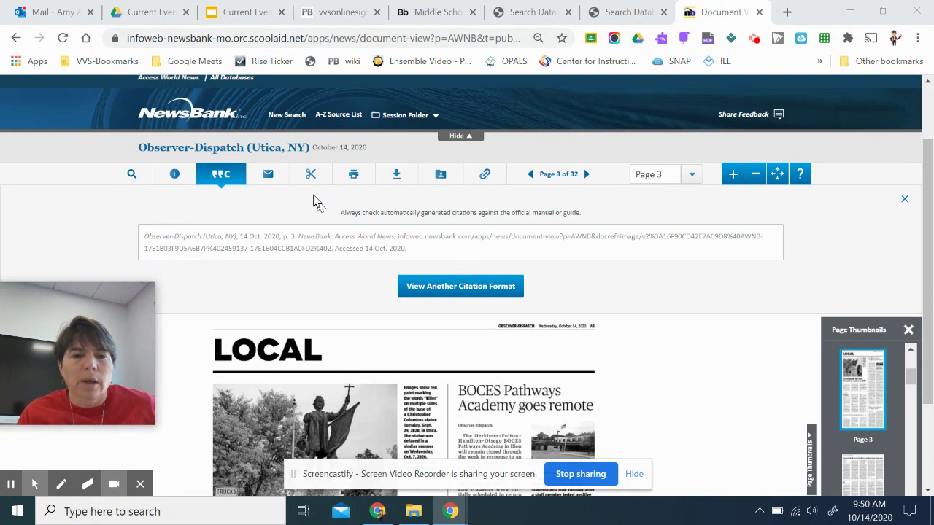
pyautogui.click(267, 175)
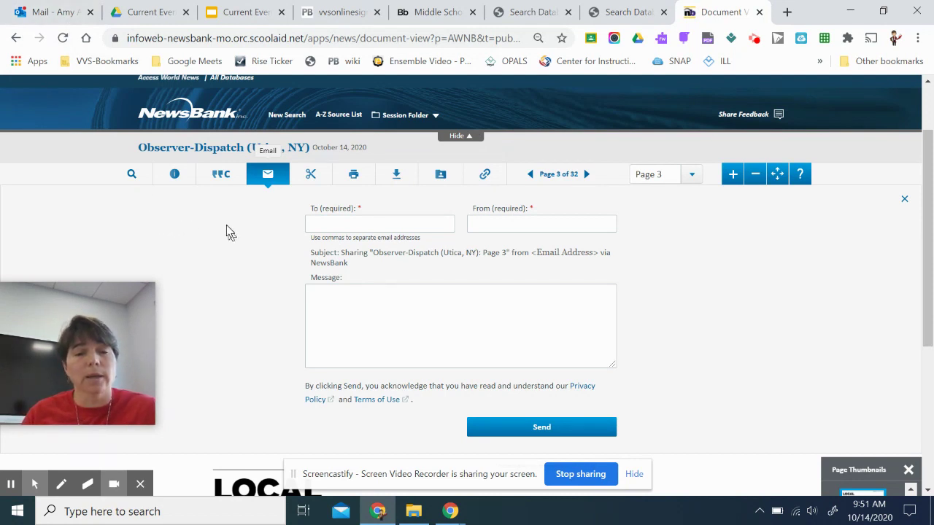
pyautogui.click(17, 39)
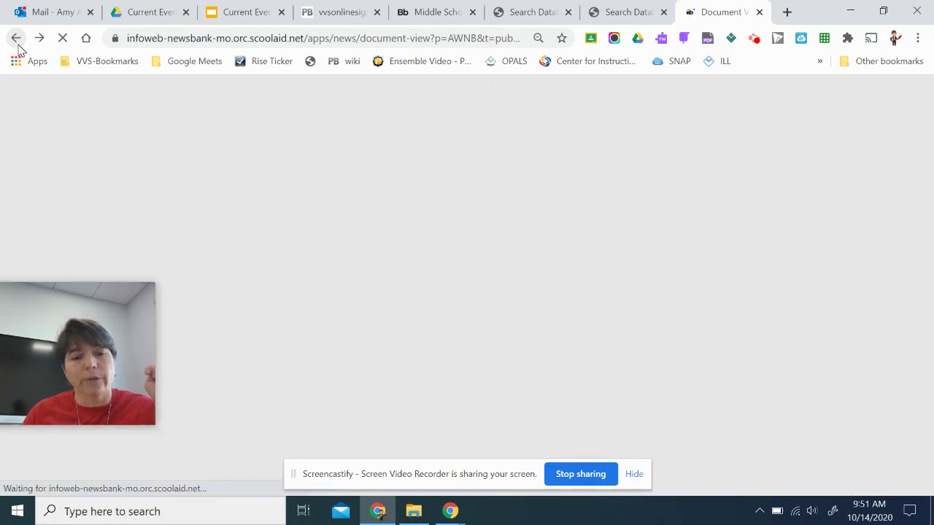
pyautogui.scroll(-1, 929, 99)
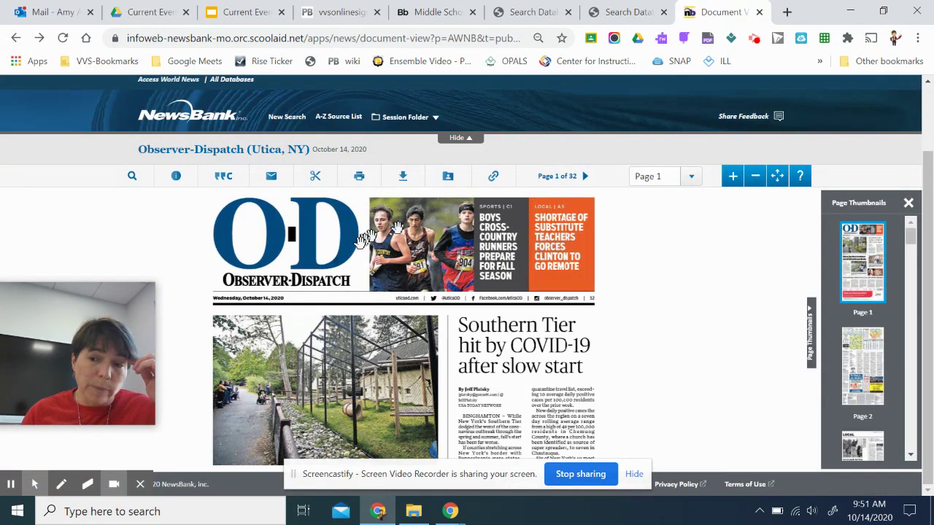
# Step: Clip the front page, trimming the clip box to frame only the cross-country runners photo
pyautogui.click(316, 178)
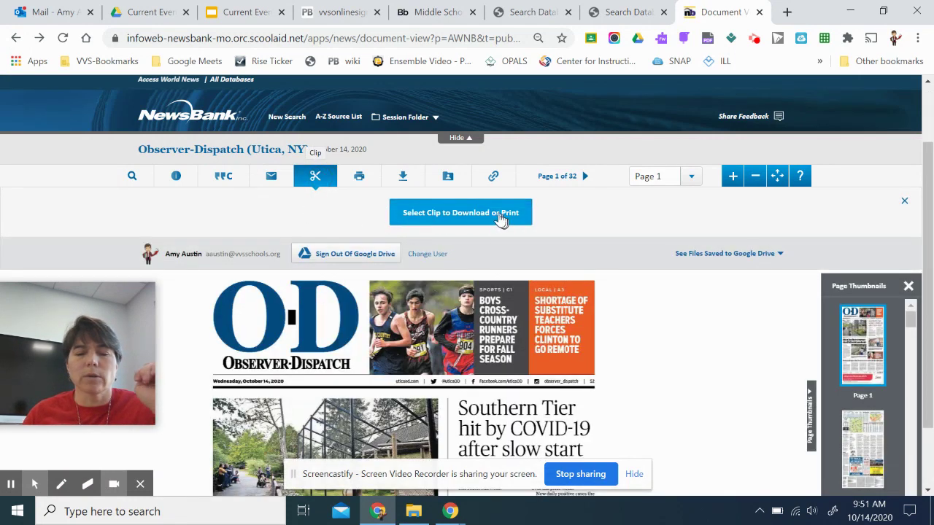
pyautogui.click(451, 215)
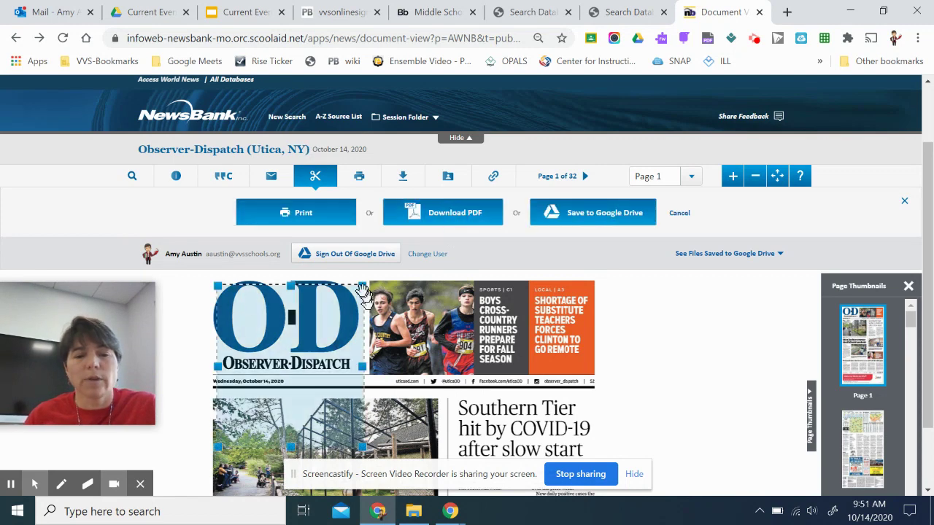
pyautogui.moveTo(271, 322); pyautogui.dragTo(421, 307)
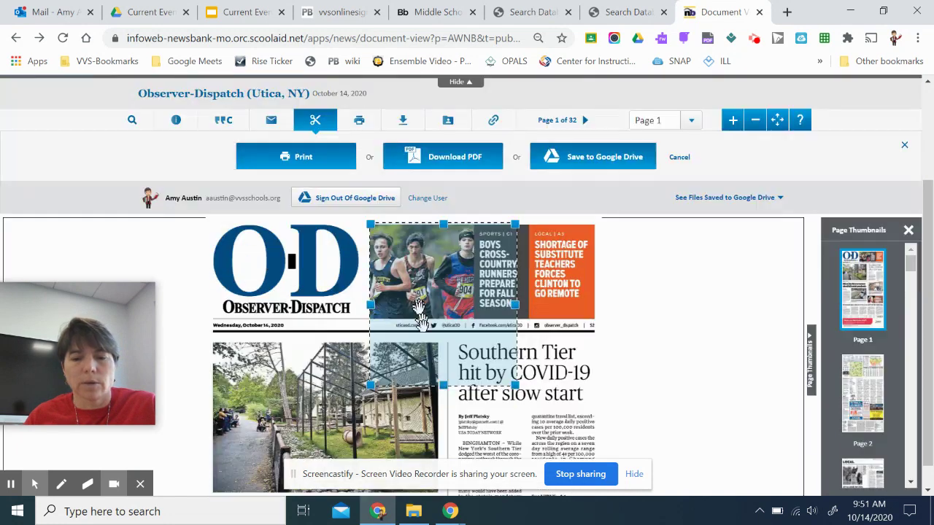
pyautogui.scroll(-1, 422, 309)
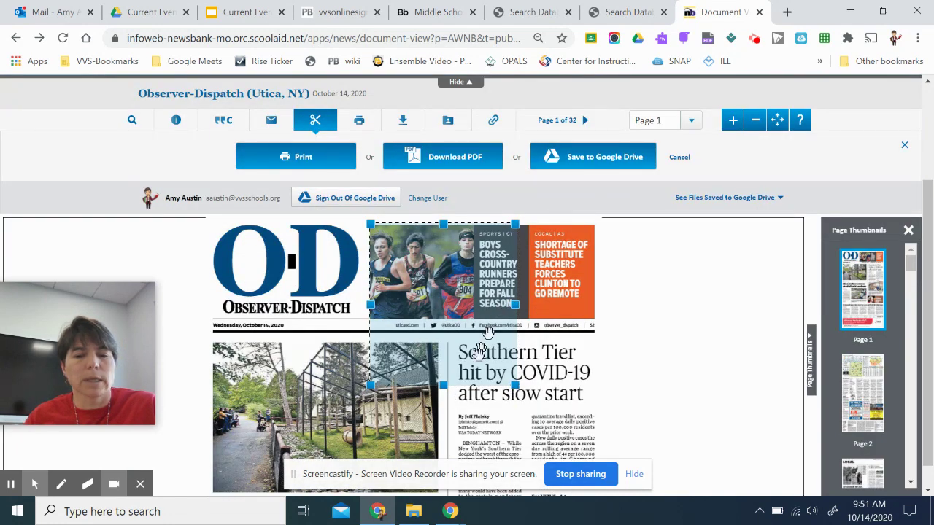
pyautogui.moveTo(443, 386); pyautogui.dragTo(442, 318)
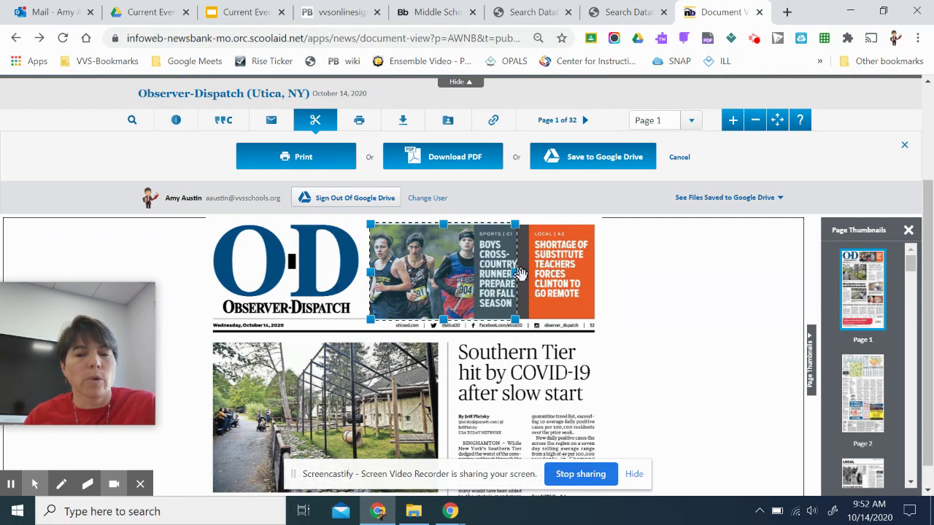
pyautogui.moveTo(516, 274); pyautogui.dragTo(473, 273)
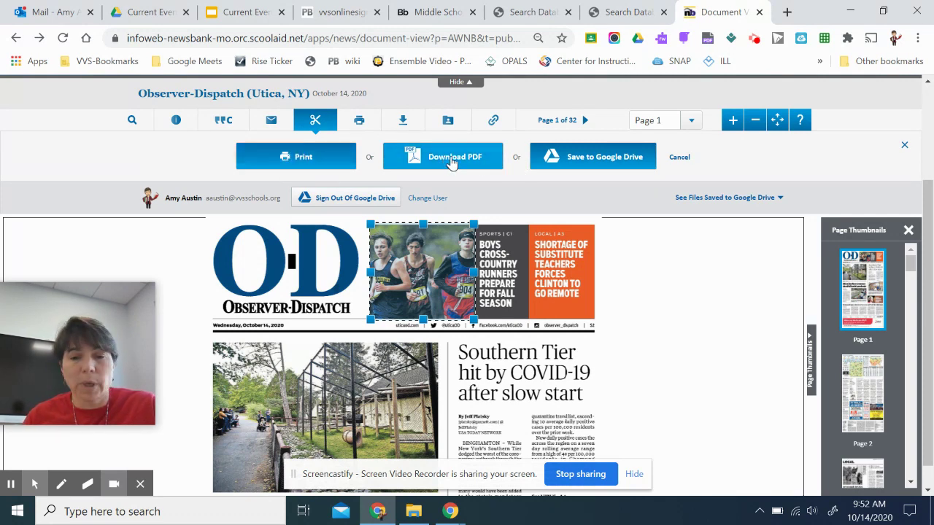
# Step: Save the runners photo clip to Google Drive with an MLA citation included
pyautogui.click(569, 161)
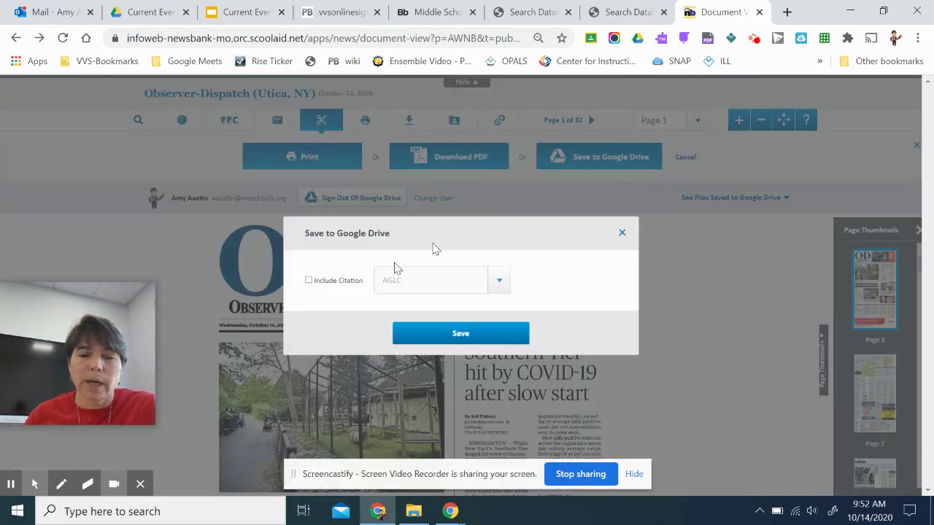
pyautogui.click(309, 282)
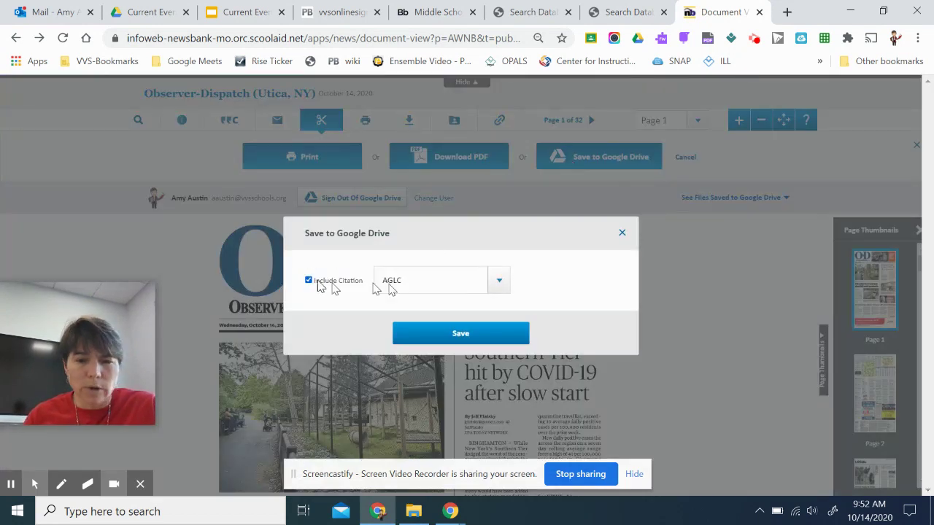
pyautogui.click(500, 281)
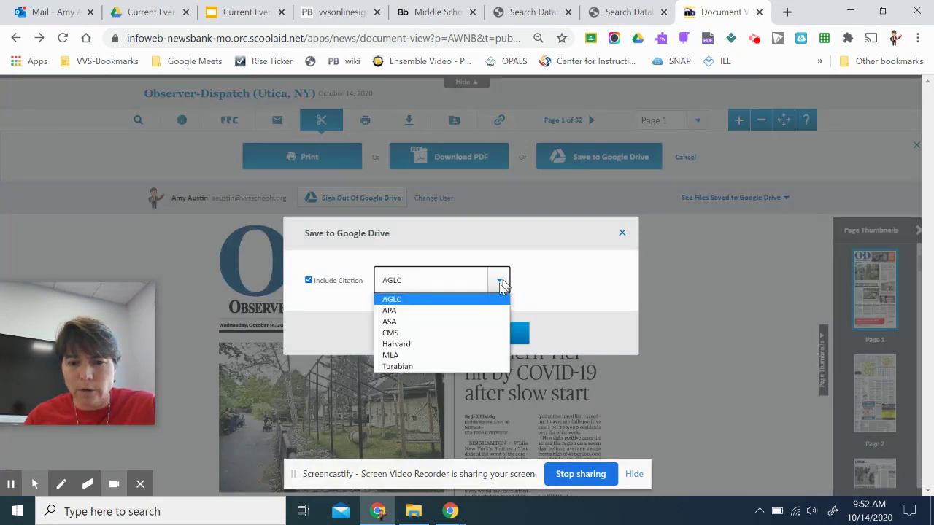
pyautogui.click(441, 356)
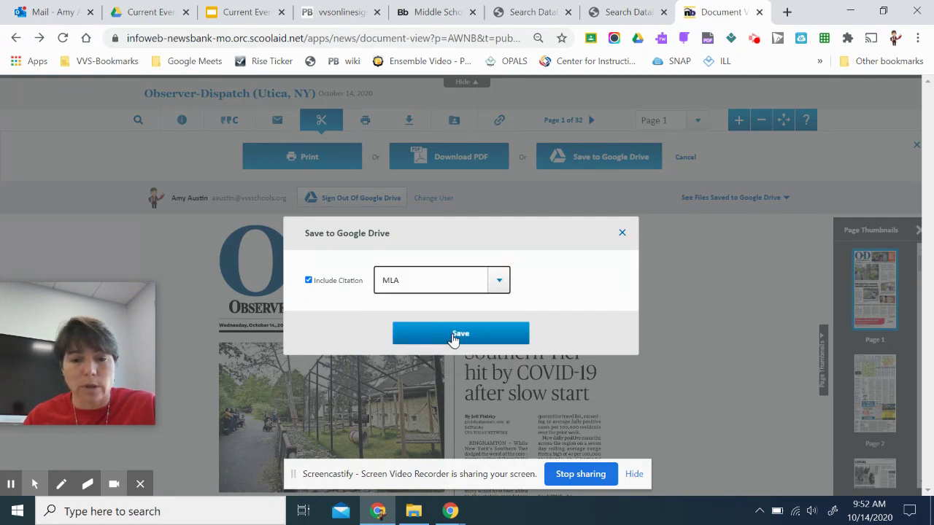
pyautogui.click(453, 336)
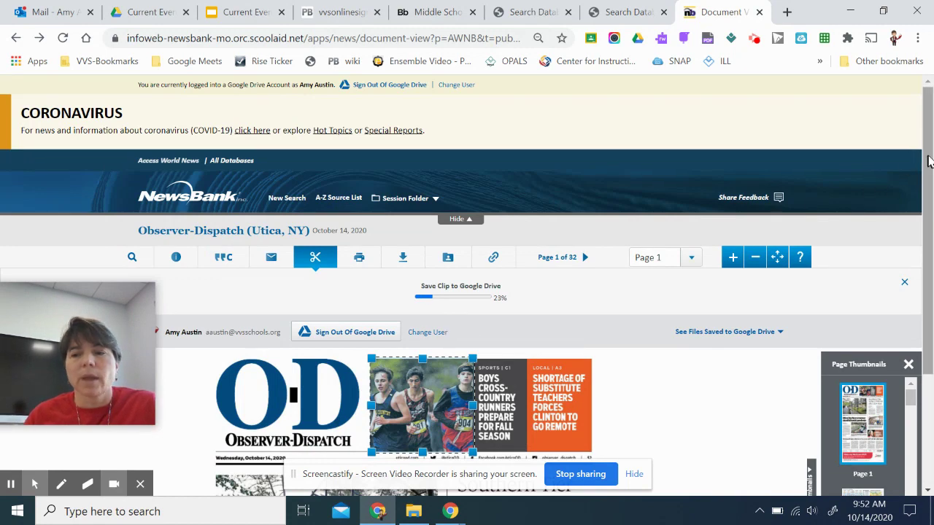
pyautogui.moveTo(927, 161); pyautogui.dragTo(928, 240)
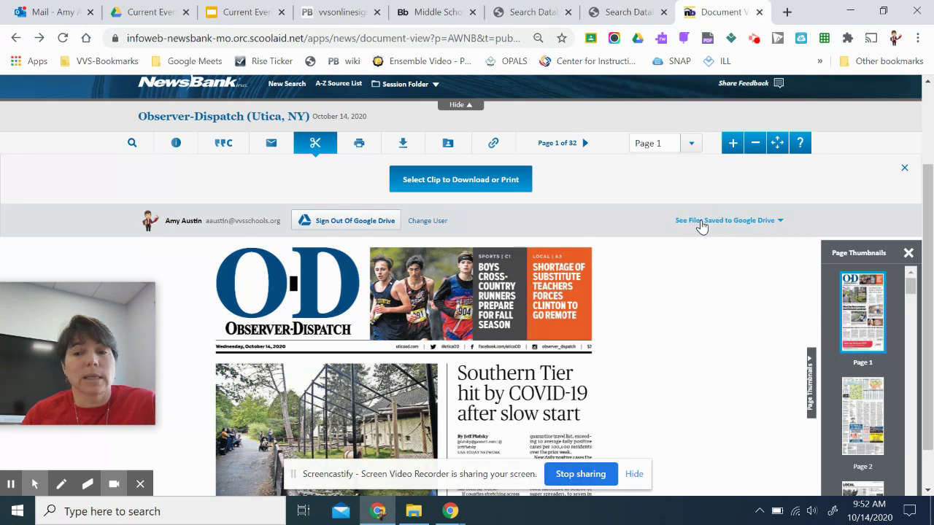
# Step: View the recent files saved to Google Drive, then go back to the issue-browsing page
pyautogui.click(706, 221)
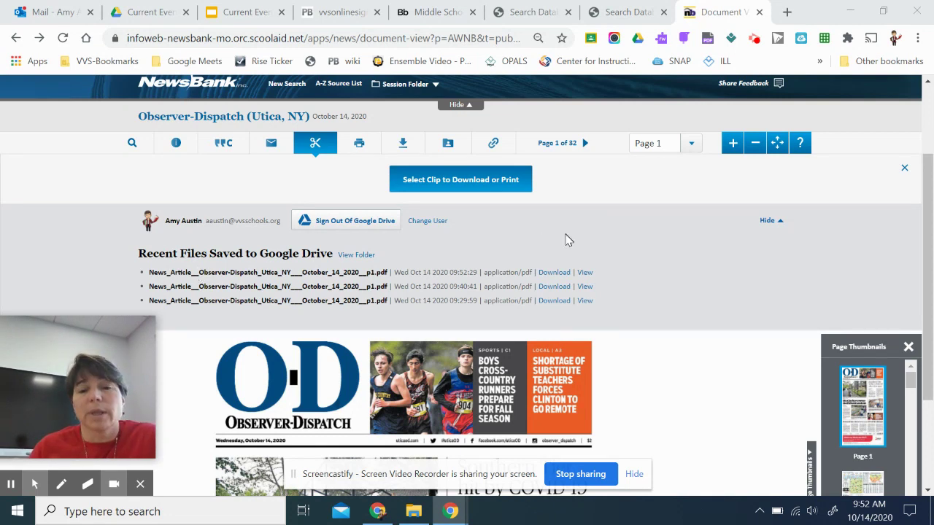
pyautogui.click(18, 38)
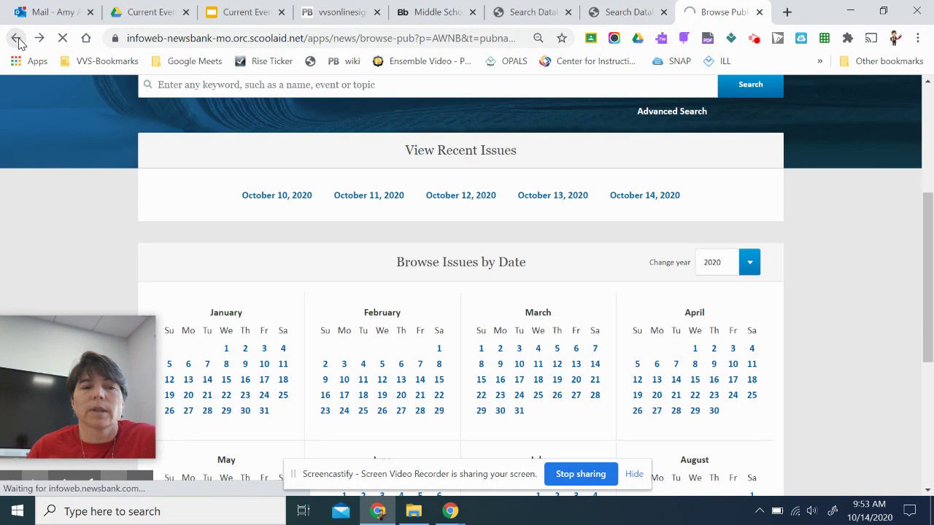
# Step: Return to the Observer-Dispatch Collection and enter "Vernon Verona Sherrill Middle School" in quotes as the keyword
pyautogui.click(18, 41)
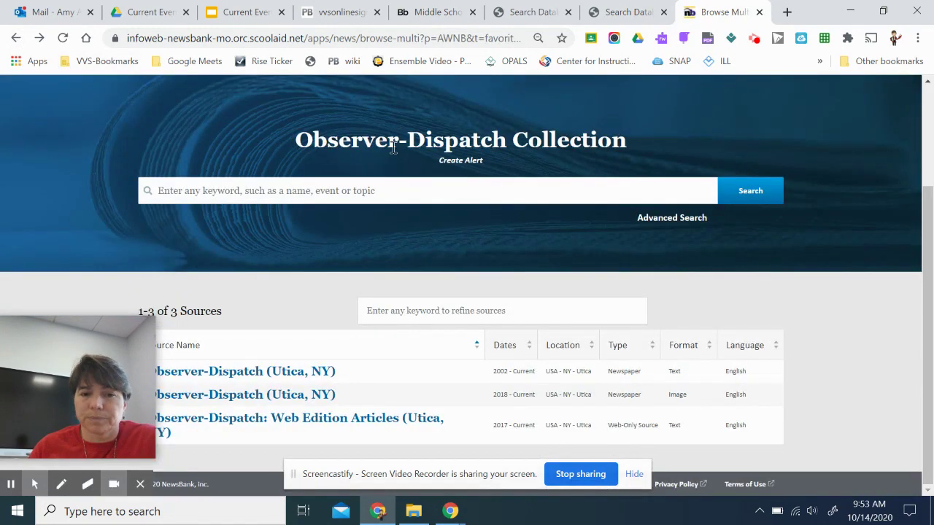
pyautogui.click(364, 191)
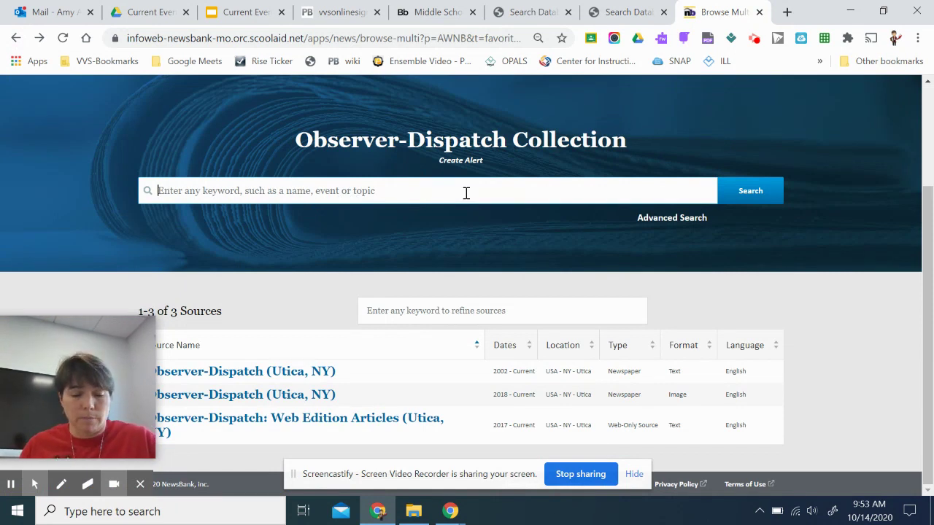
pyautogui.write('"')
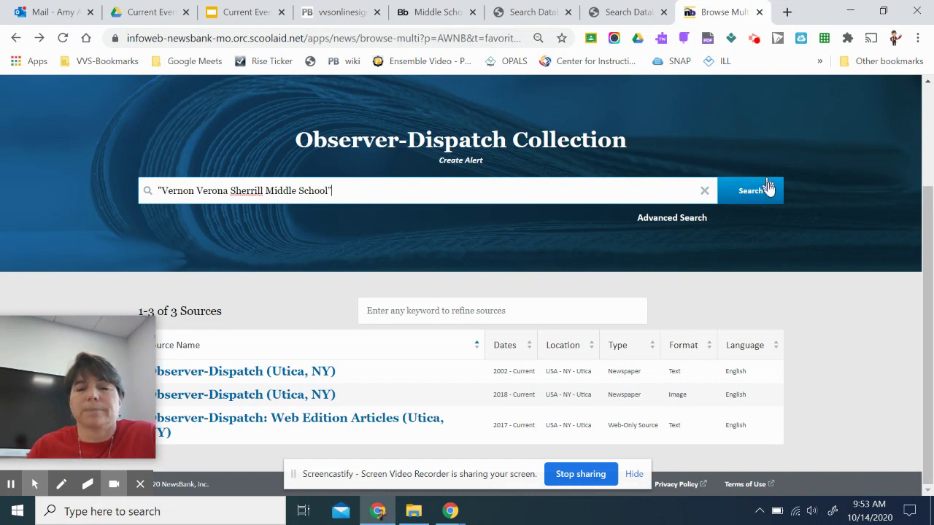
# Step: Run the keyword search and scroll through the 20 newest-first results
pyautogui.click(746, 194)
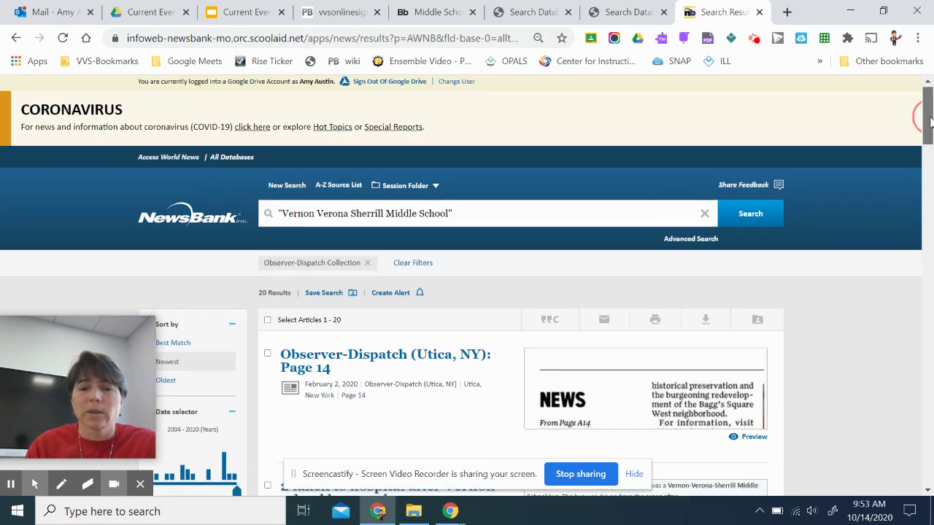
pyautogui.moveTo(928, 120); pyautogui.dragTo(927, 189)
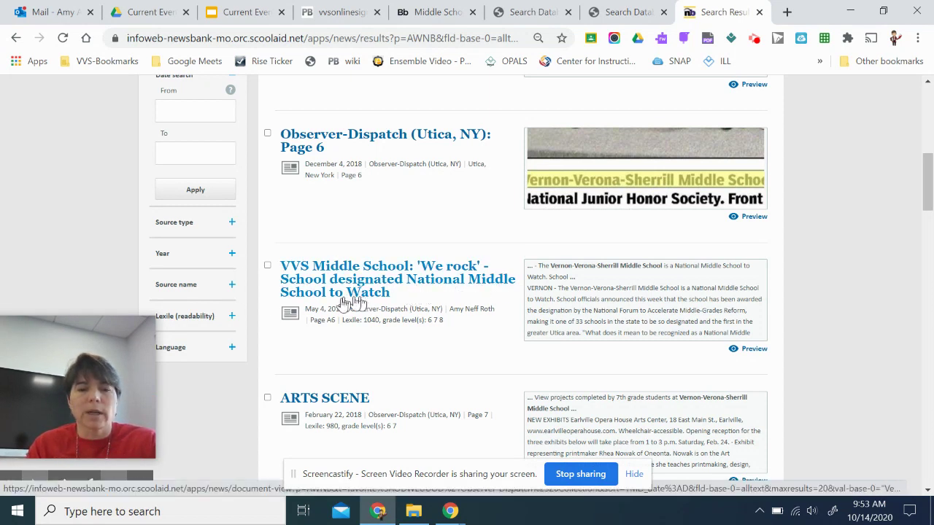
pyautogui.moveTo(928, 201); pyautogui.dragTo(912, 115)
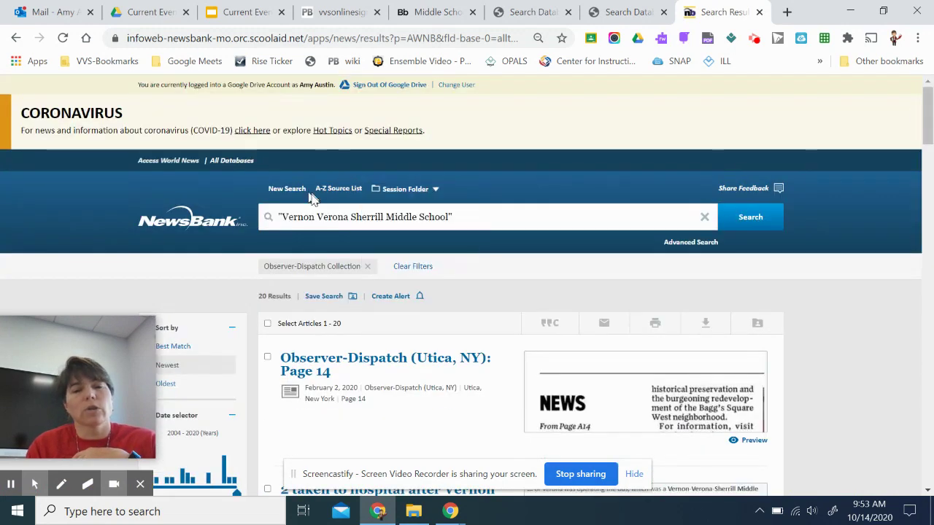